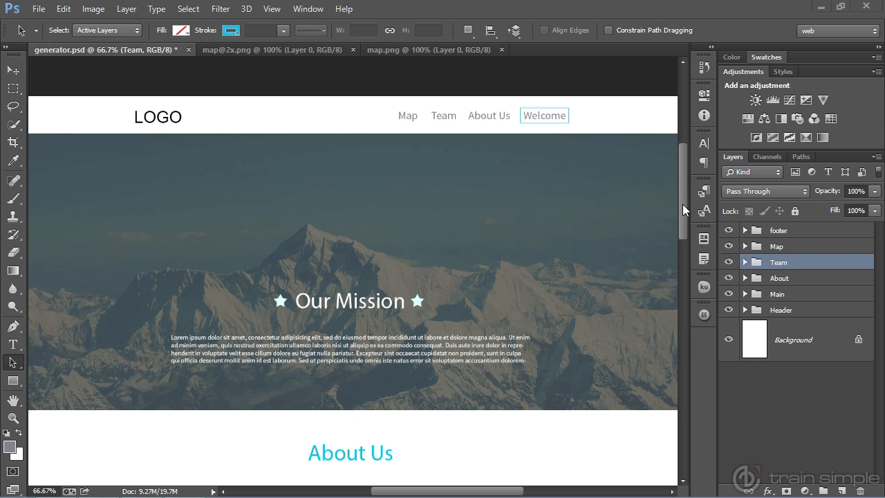
# Rename the Rectangle 3 layer in the Header group, the outline around Welcome, as btn.
pyautogui.moveTo(681, 221); pyautogui.dragTo(659, 314)
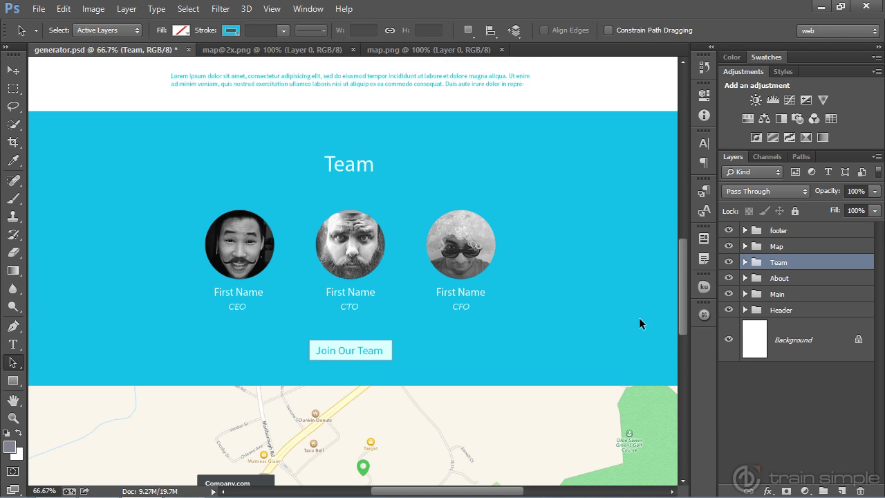
pyautogui.moveTo(681, 316); pyautogui.dragTo(685, 217)
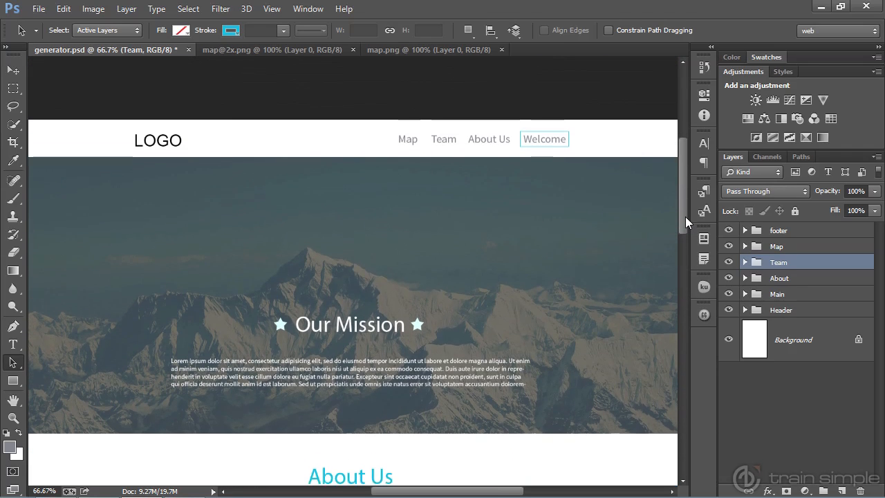
pyautogui.click(744, 311)
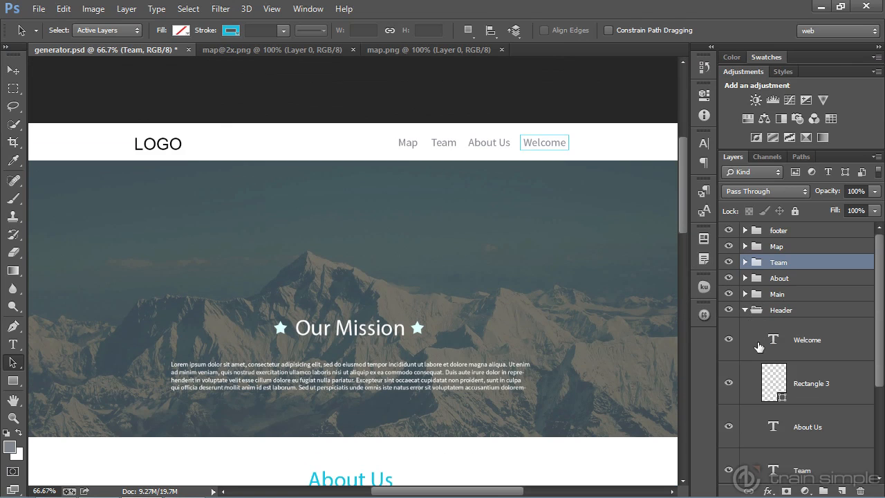
pyautogui.click(728, 384)
pyautogui.click(728, 385)
pyautogui.rightClick(796, 386)
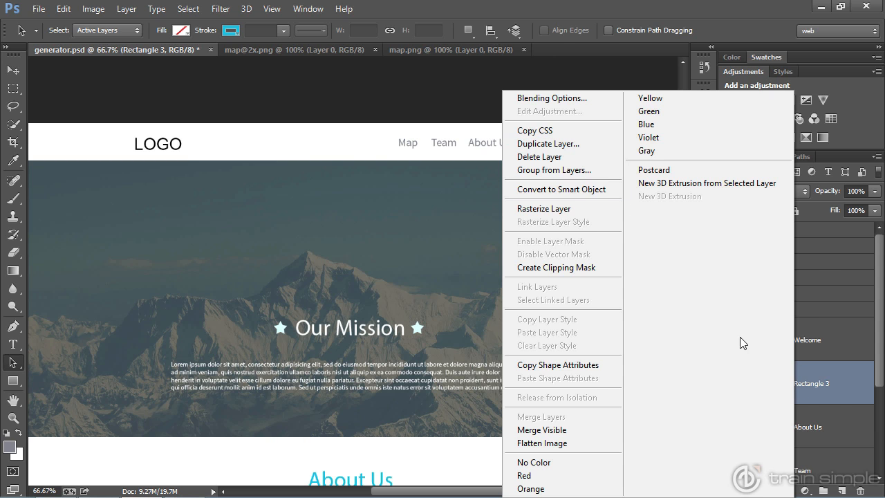
pyautogui.click(835, 394)
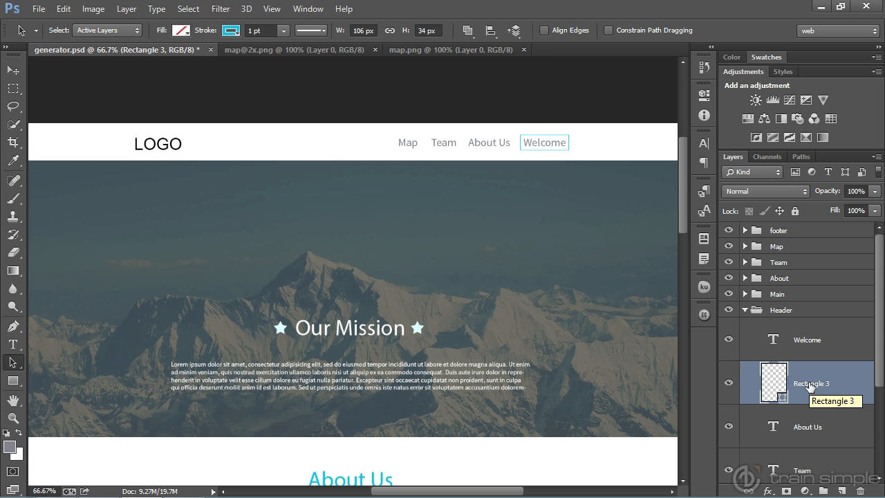
pyautogui.doubleClick(810, 384)
pyautogui.write('btn')
pyautogui.press('Return')
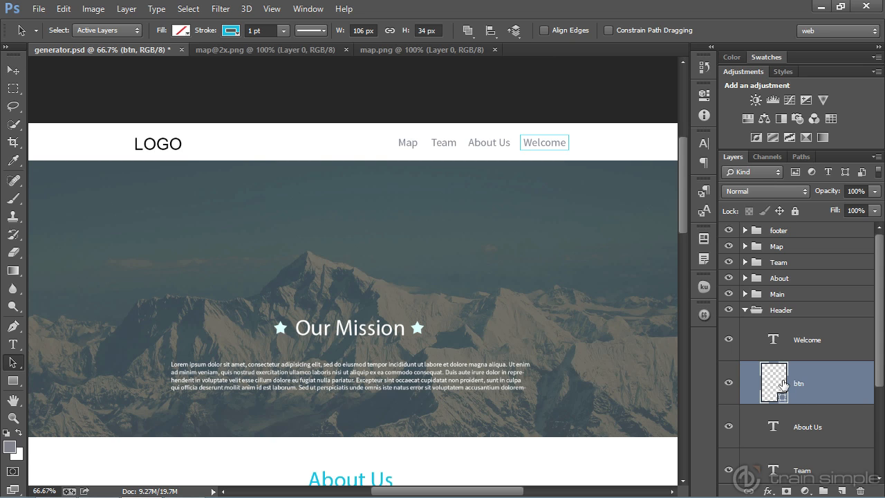
# Copy the btn layer's CSS and paste it at the start of the empty untitled document in Dreamweaver.
pyautogui.rightClick(800, 379)
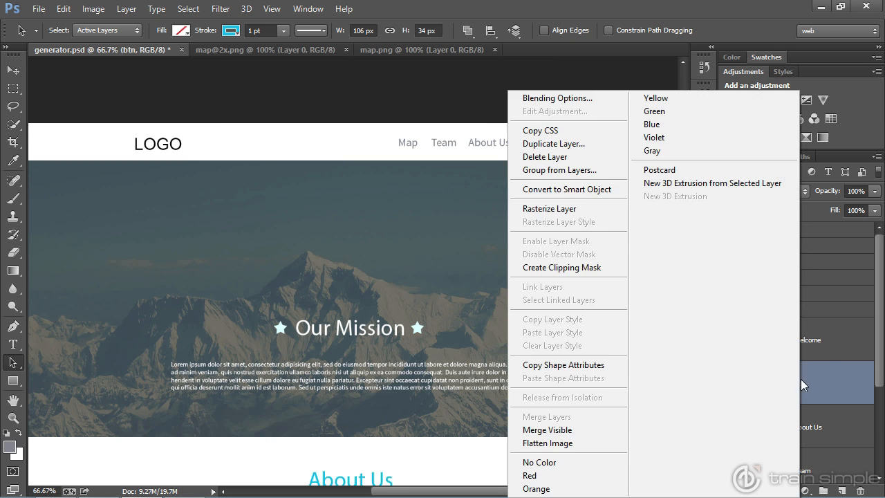
pyautogui.click(560, 131)
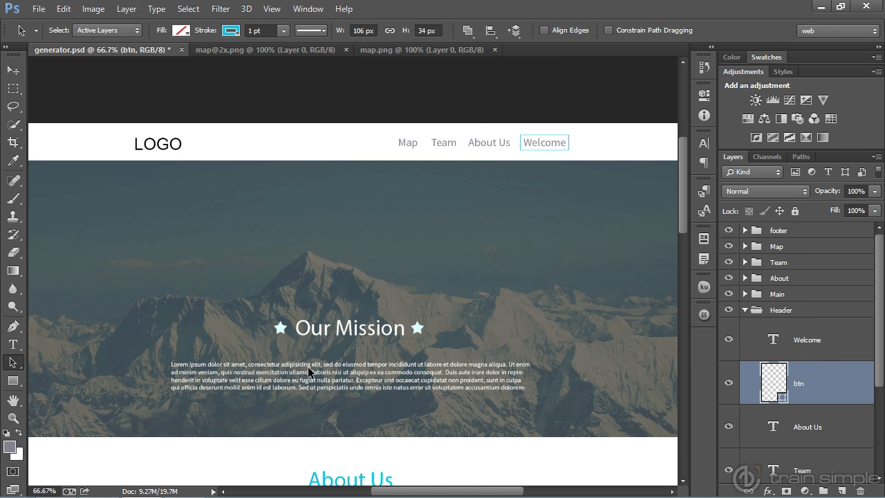
pyautogui.click(184, 483)
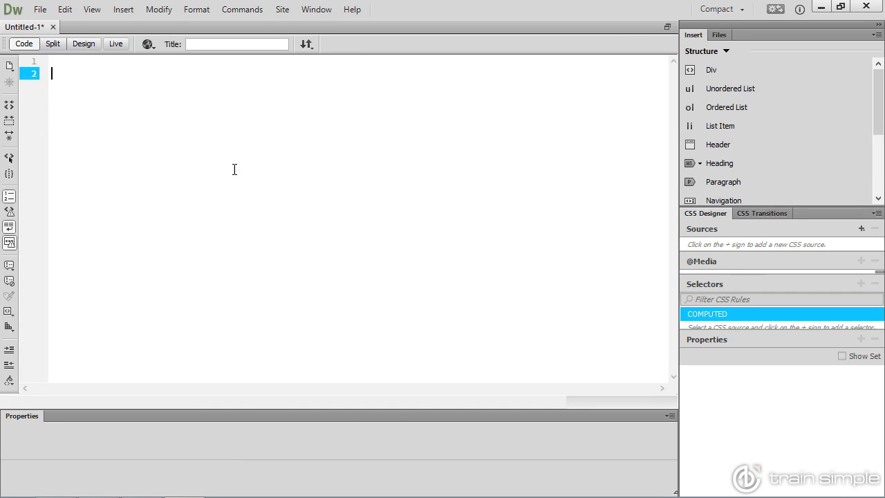
pyautogui.press('BackSpace')
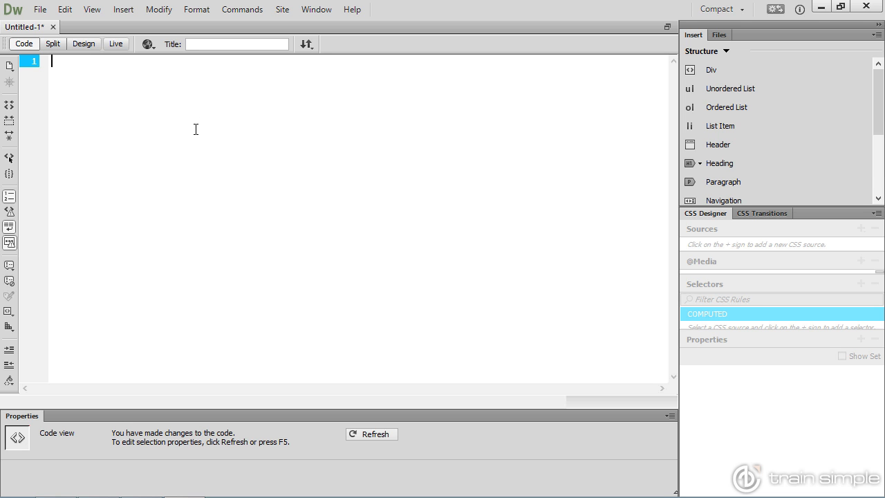
pyautogui.write('.btn {   border-width: 1px;   border-color: rgb( 14, 191, 222 );   border-style: solid;   position: absolute;   left: 1077px;   top: 25px;   width: 104px;   height: 32px;   z-index: 7; }')
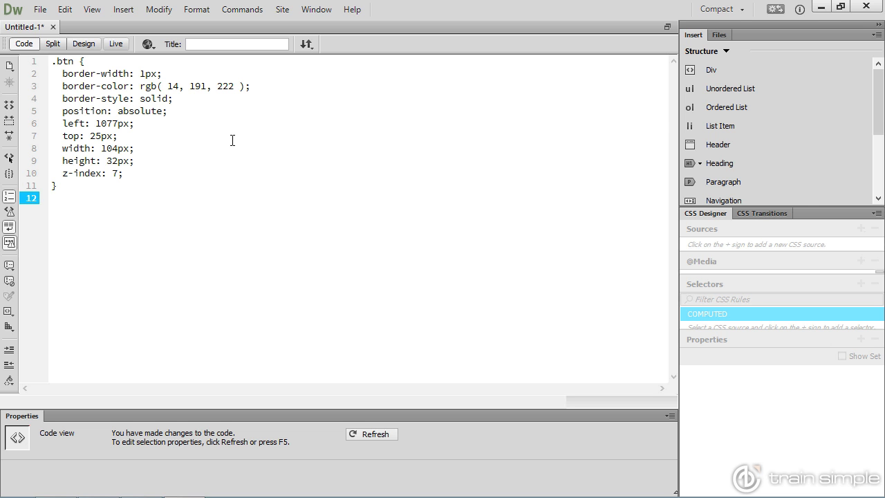
# Delete the position, left, top and z-index declarations from the .btn rule, leaving no blank lines.
pyautogui.moveTo(168, 111); pyautogui.dragTo(54, 117)
pyautogui.press('Delete')
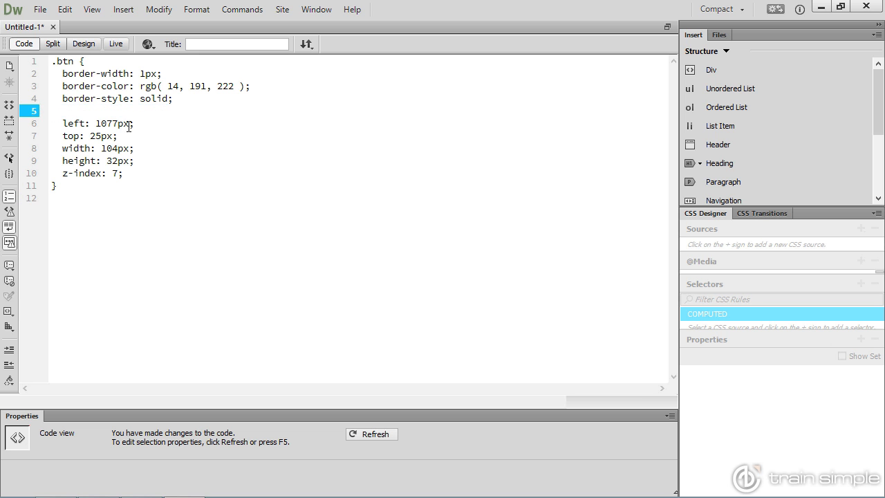
pyautogui.moveTo(125, 136); pyautogui.dragTo(38, 116)
pyautogui.press('Delete')
pyautogui.press('BackSpace')
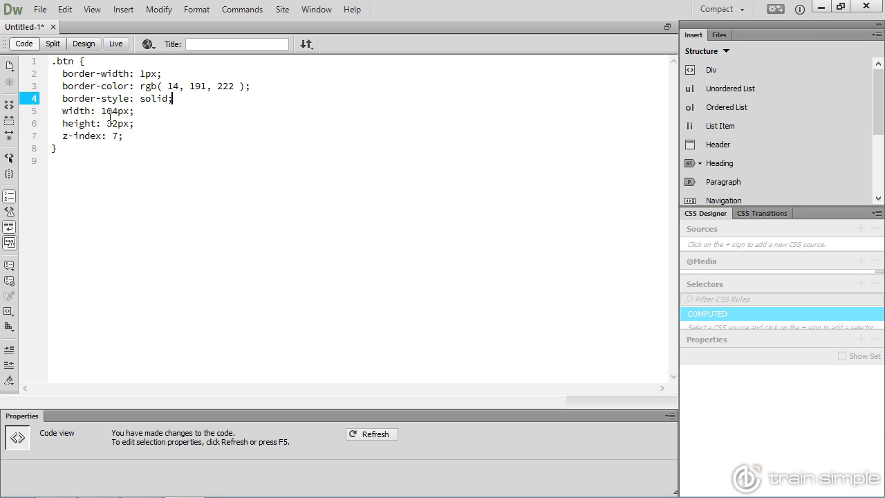
pyautogui.moveTo(127, 140); pyautogui.dragTo(52, 137)
pyautogui.press('Delete')
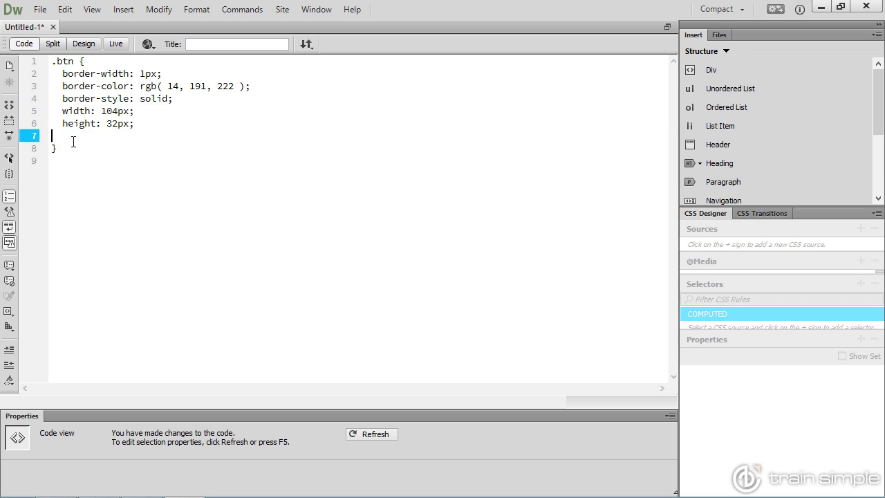
pyautogui.press('BackSpace')
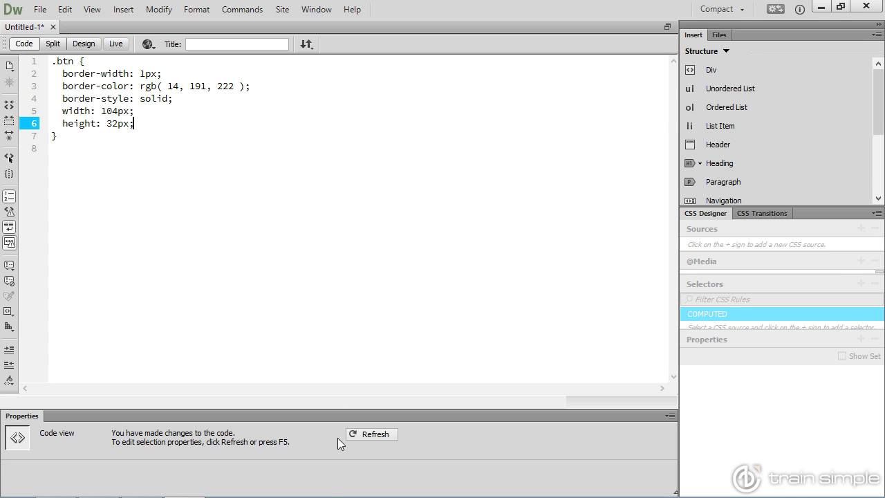
# Switch to Photoshop and round all four corners of the btn rectangle to a 7 px radius.
pyautogui.moveTo(267, 493)
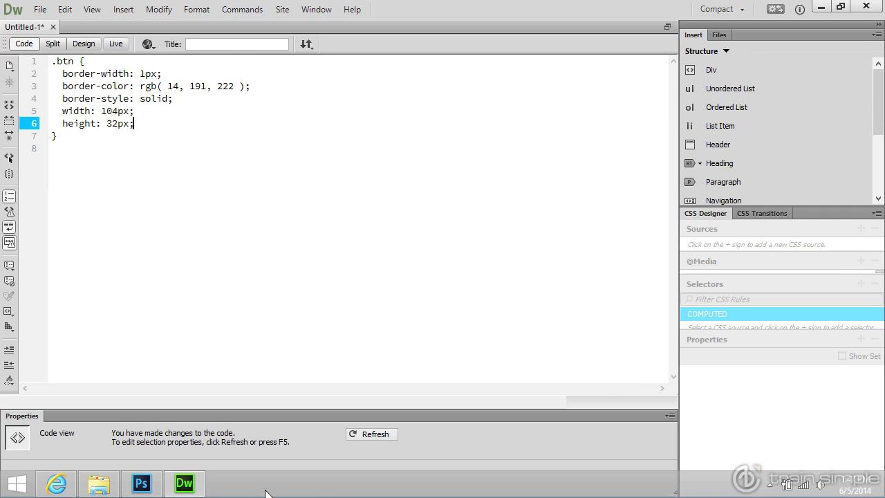
pyautogui.click(141, 483)
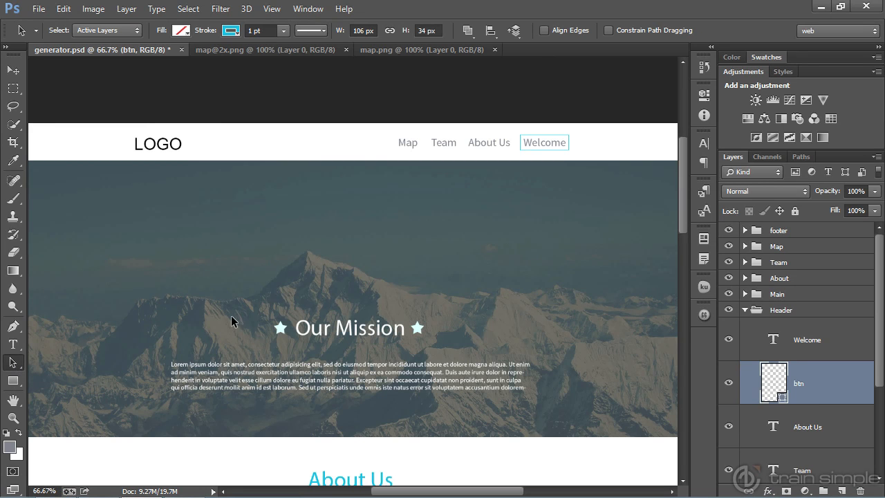
pyautogui.moveTo(583, 150); pyautogui.dragTo(517, 130)
pyautogui.click(703, 97)
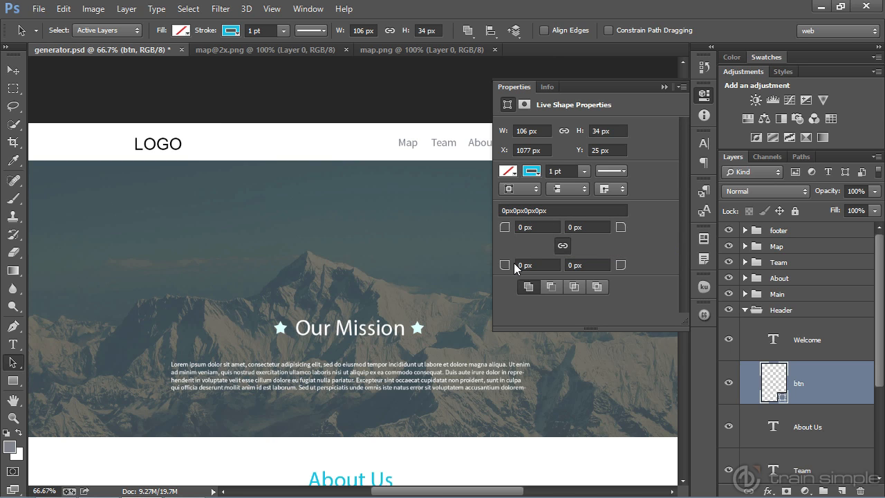
pyautogui.click(562, 247)
pyautogui.click(524, 228)
pyautogui.write('7')
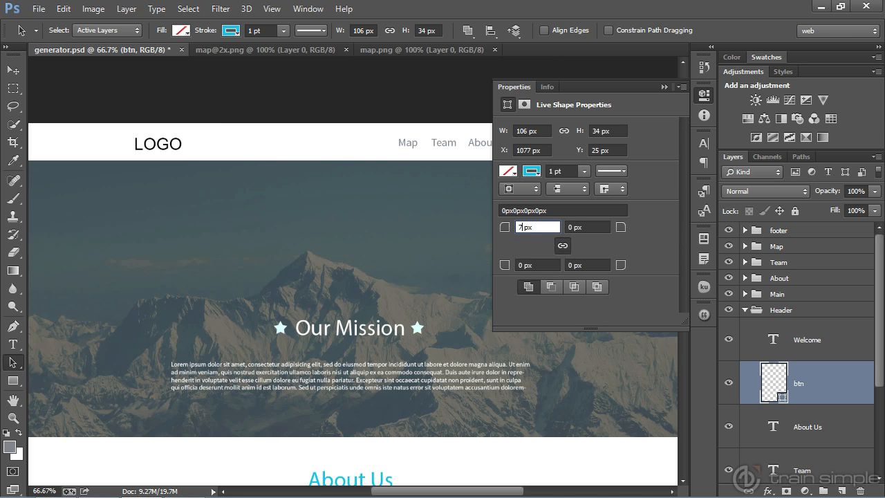
pyautogui.press('Tab')
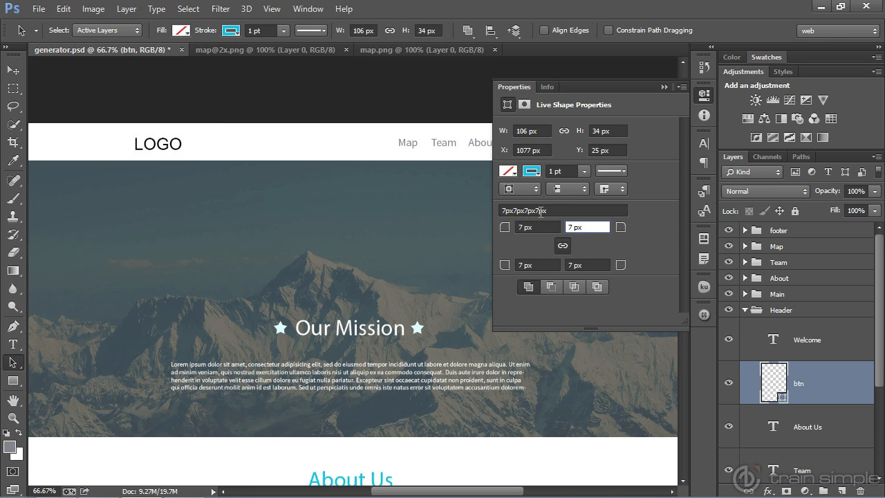
pyautogui.click(704, 95)
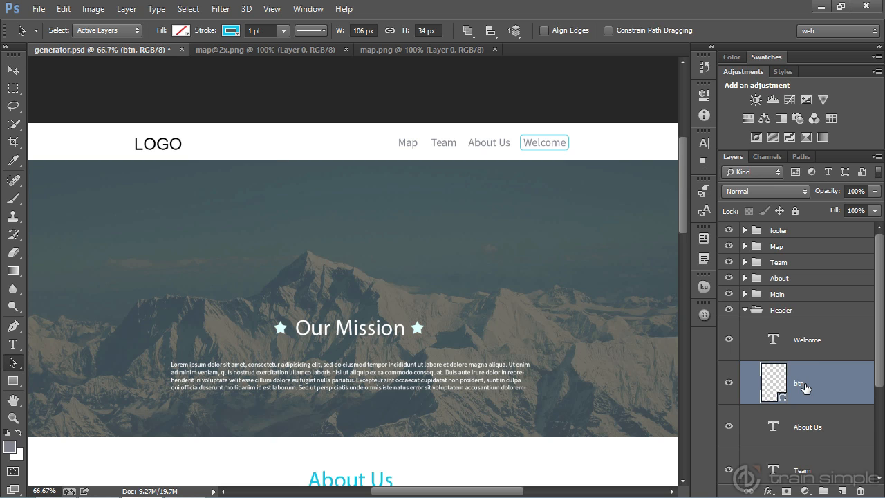
# Add a Drop Shadow layer style with its default settings to the btn layer.
pyautogui.click(767, 491)
pyautogui.click(771, 486)
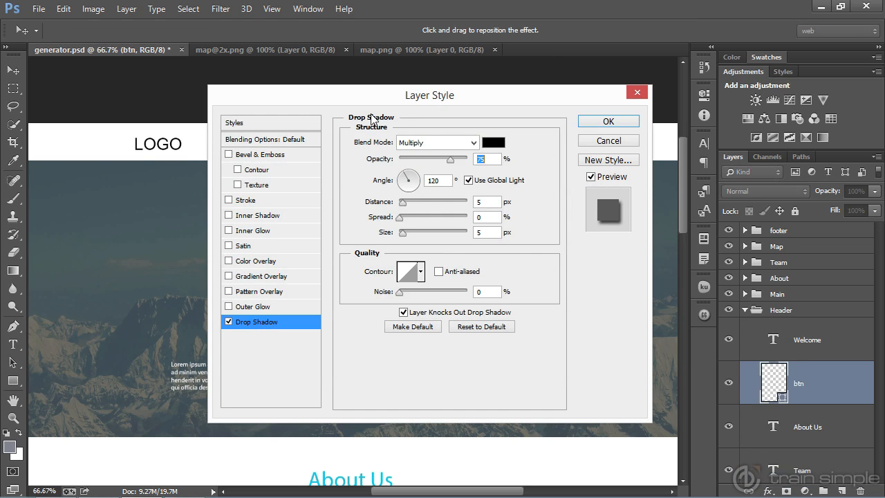
pyautogui.moveTo(516, 108); pyautogui.dragTo(358, 108)
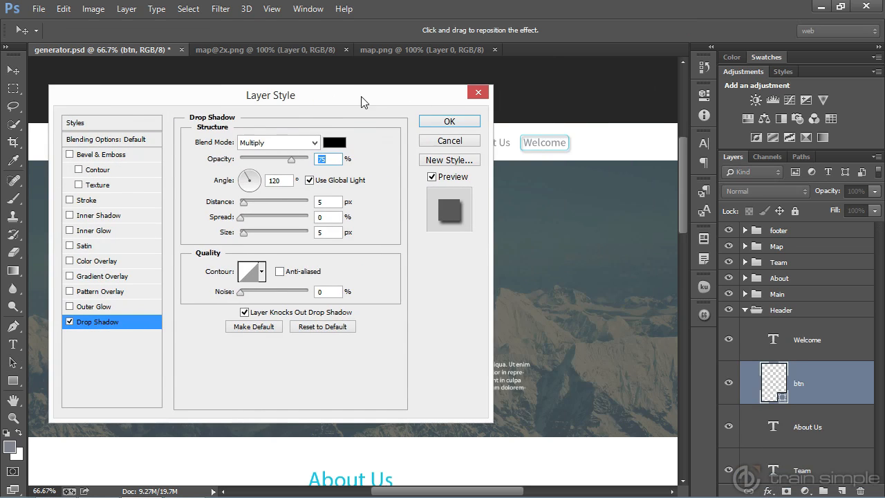
pyautogui.click(450, 121)
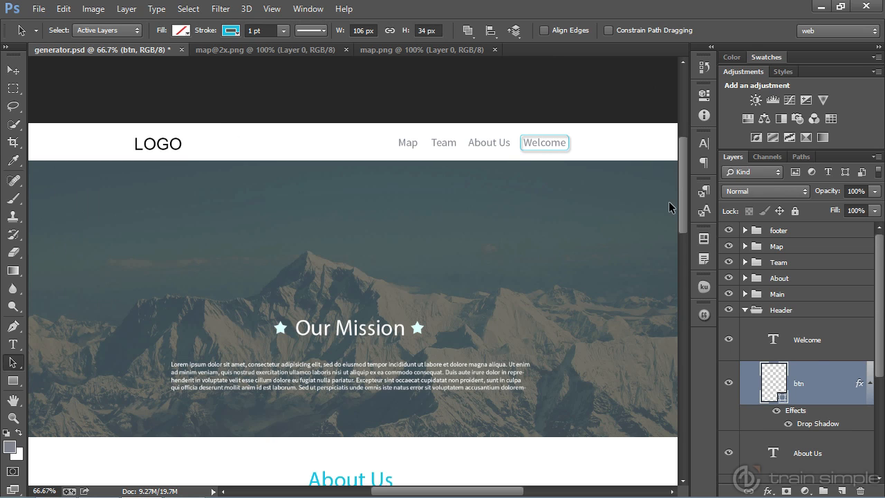
# Copy the btn layer's CSS again and paste it in Dreamweaver below the first rule, separated by a blank line.
pyautogui.rightClick(819, 389)
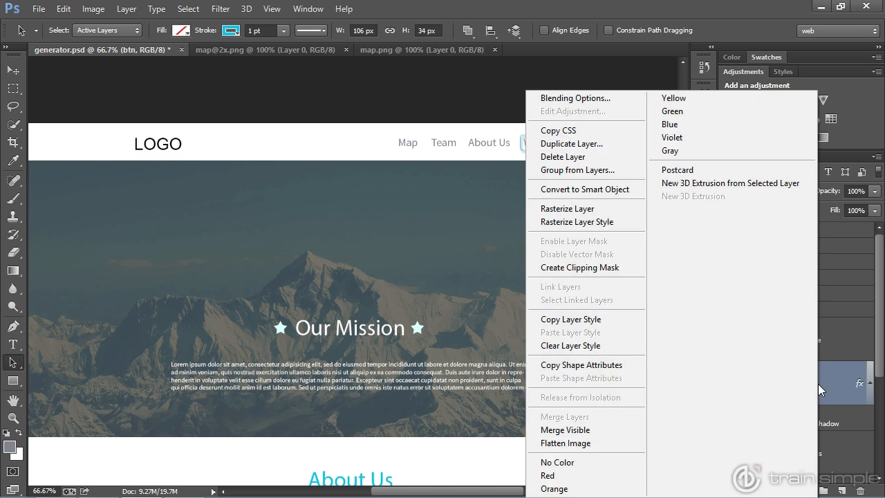
pyautogui.click(571, 131)
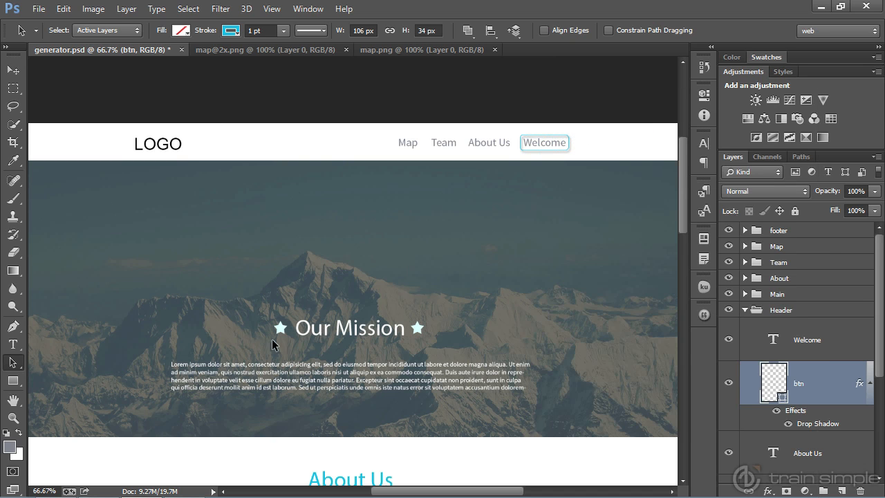
pyautogui.click(184, 491)
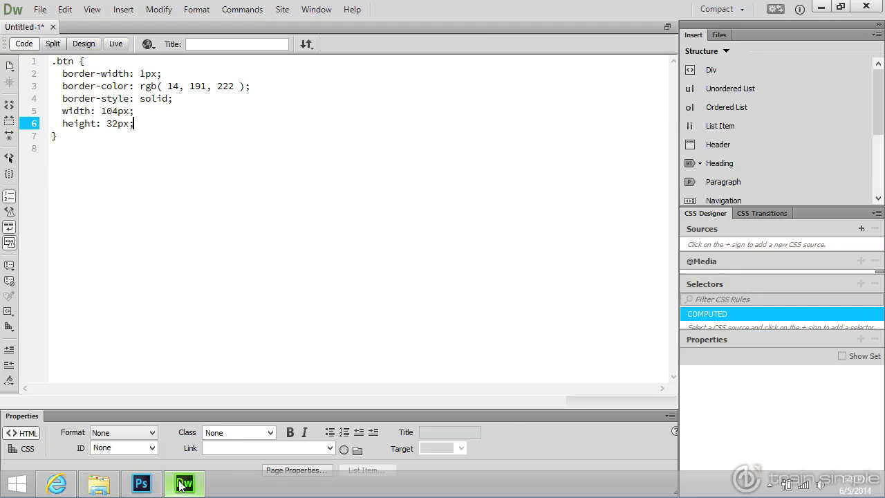
pyautogui.click(81, 139)
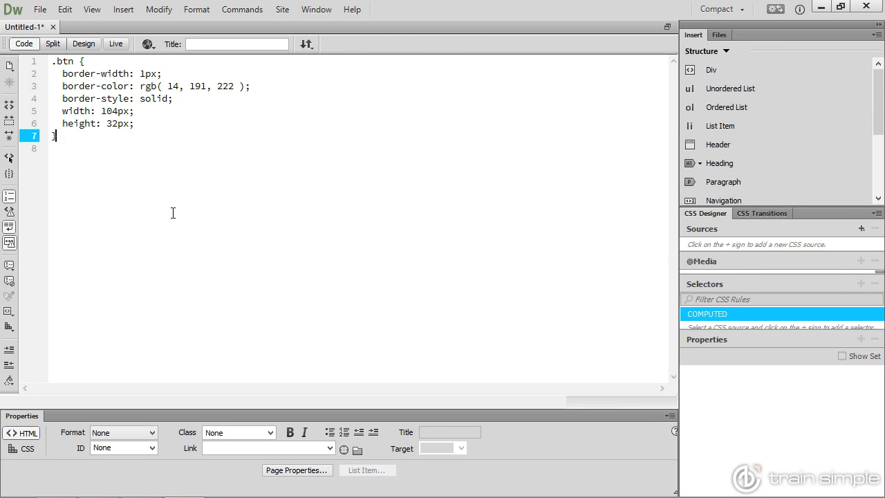
pyautogui.press('Return')
pyautogui.press('Return')
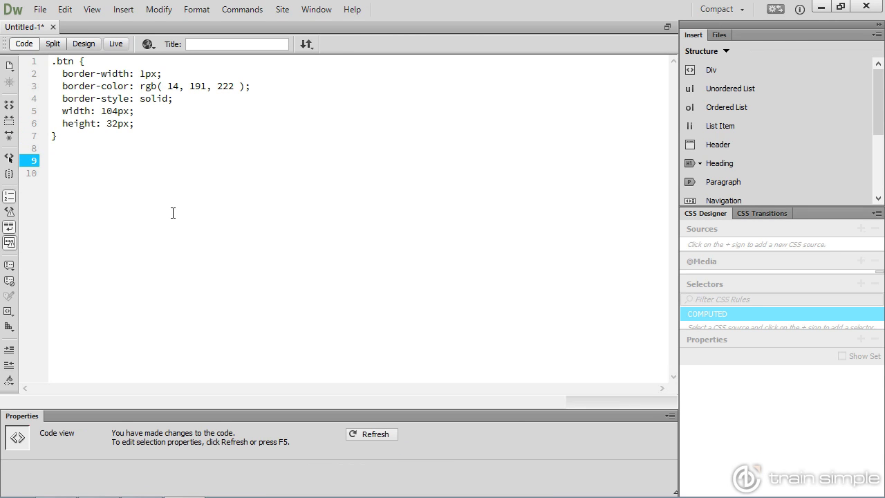
pyautogui.write('.btn {   border-width: 1px;   border-color: rgb( 14, 191, 222 );   border-style: solid;   border-radius: 7px;   box-shadow: 2.5px 4.33px 5px 0px rgb( 0, 0, 0 );   position: absolute;   left: 1077px;   top: 25px;   width: 104px;   height: 32px;   z-index: 7; }')
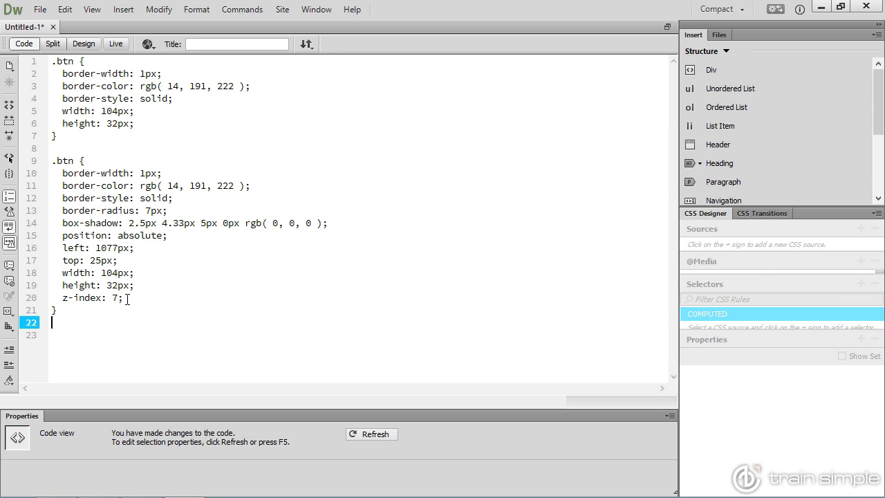
# Delete the z-index, position, left and top declarations from the second .btn rule.
pyautogui.moveTo(127, 299); pyautogui.dragTo(10, 297)
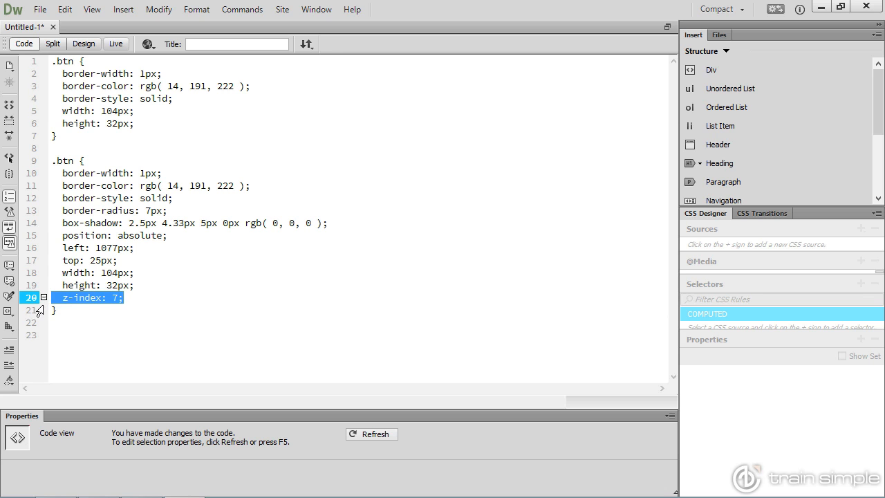
pyautogui.press('Delete')
pyautogui.click(138, 284)
pyautogui.moveTo(120, 260); pyautogui.dragTo(27, 235)
pyautogui.press('Delete')
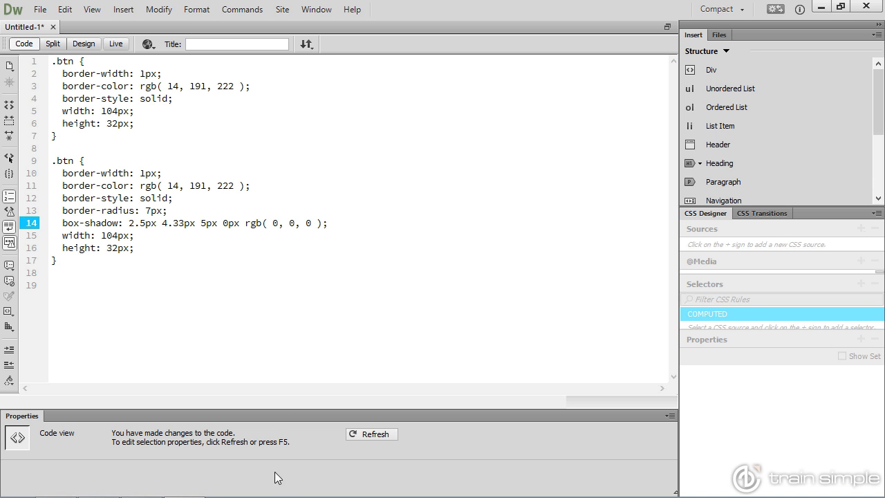
# Switch back to the generator.psd design in Photoshop.
pyautogui.moveTo(279, 495)
pyautogui.click(141, 483)
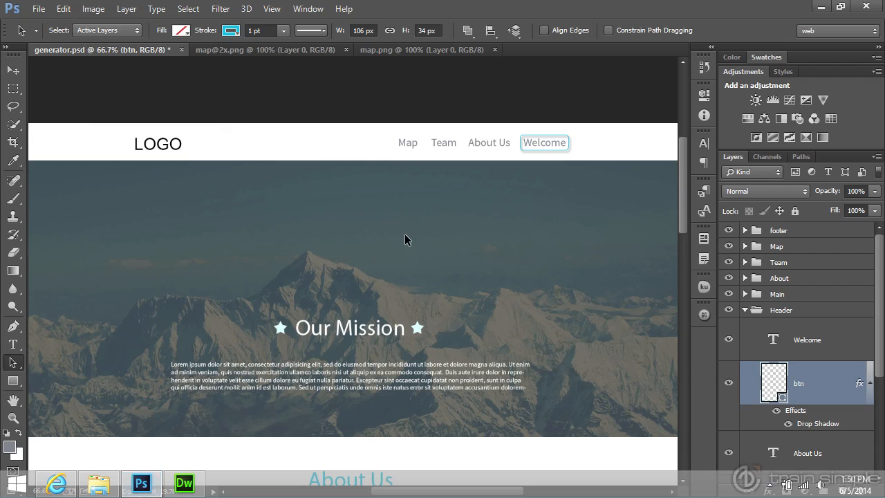